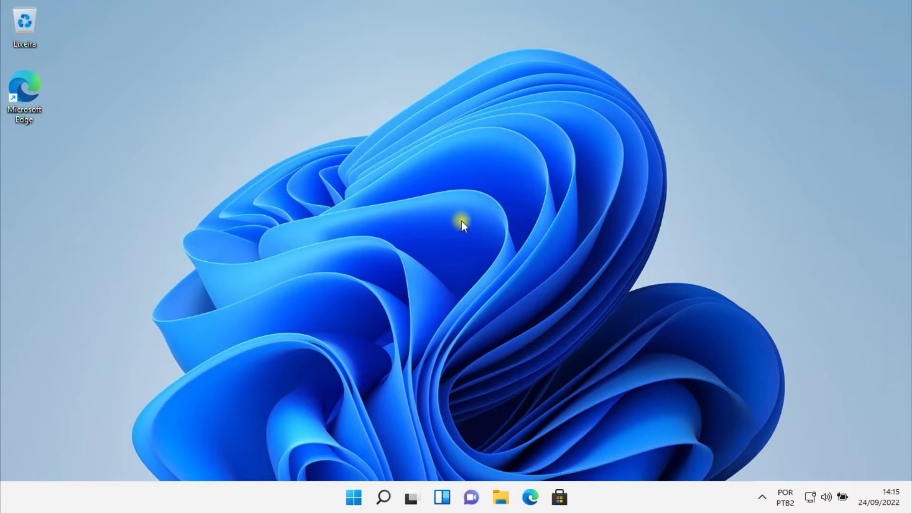
pyautogui.click(435, 192)
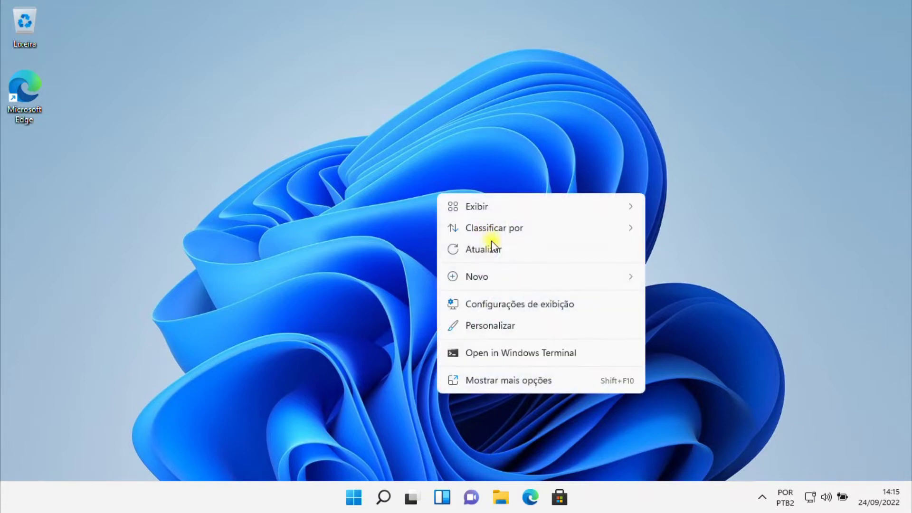
pyautogui.click(492, 250)
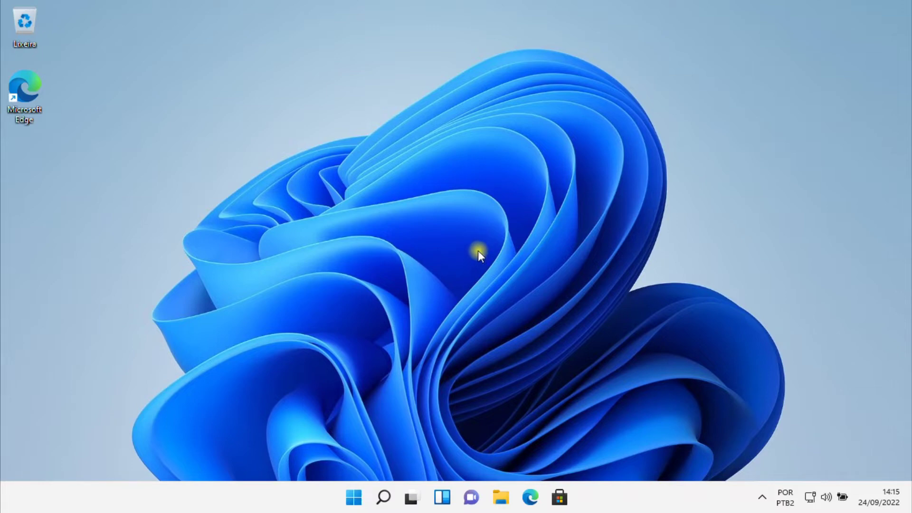
pyautogui.click(356, 503)
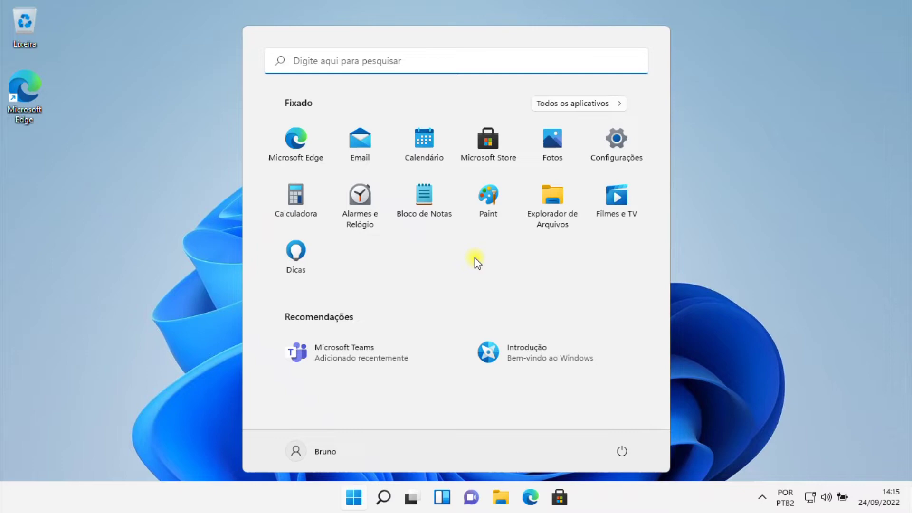
pyautogui.click(774, 315)
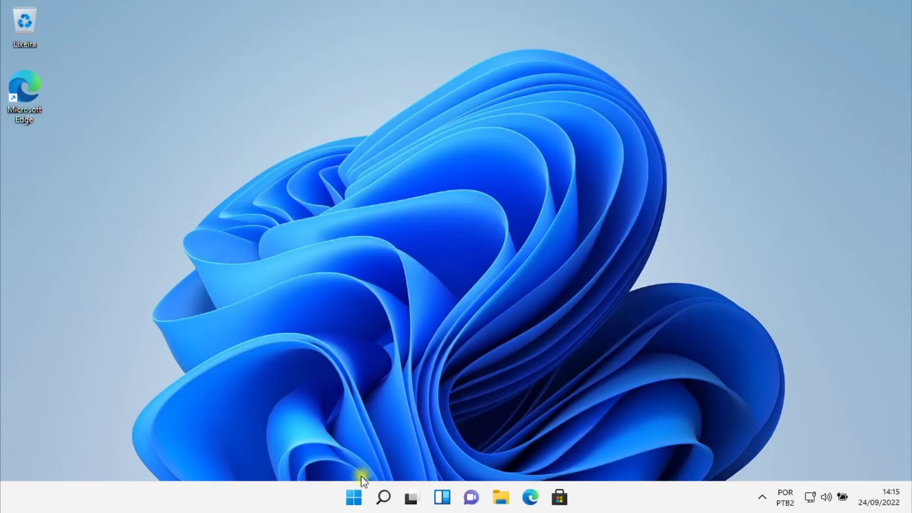
# Step: Open the performance options (Opções de Desempenho) through the system's advanced settings
pyautogui.rightClick(353, 499)
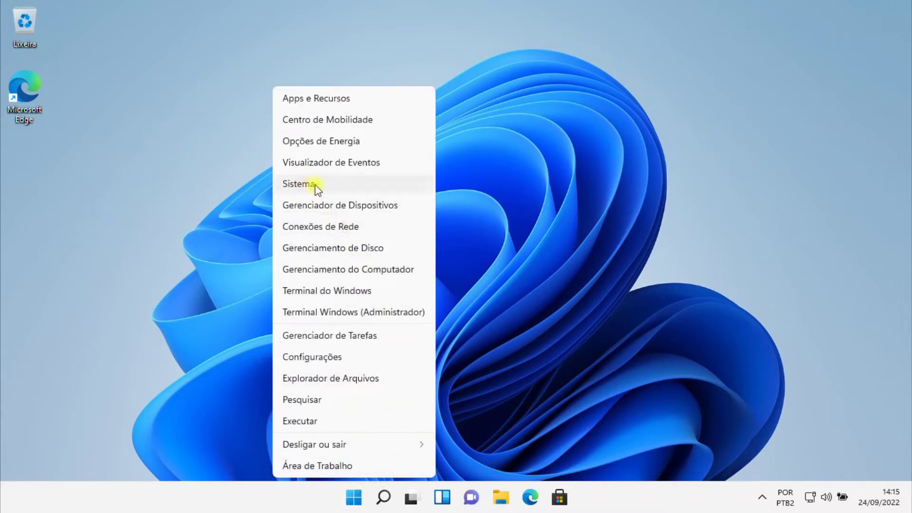
pyautogui.click(345, 187)
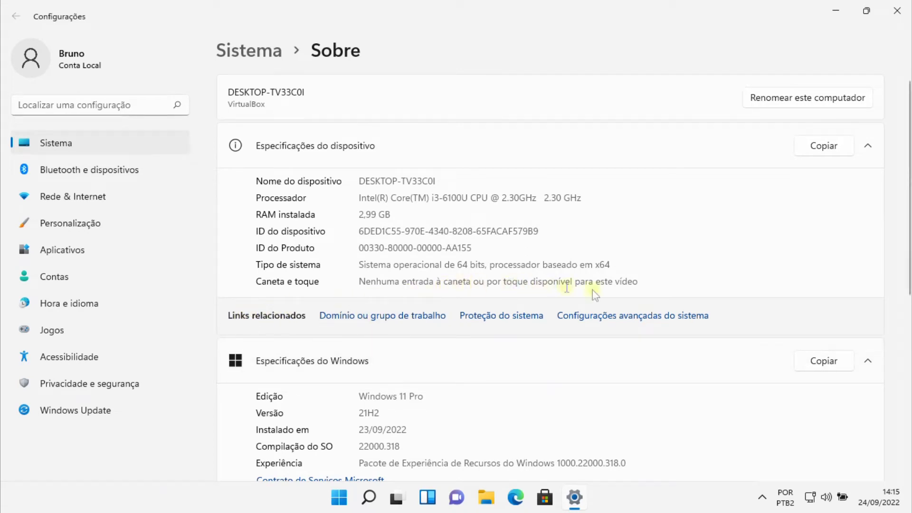
pyautogui.click(637, 317)
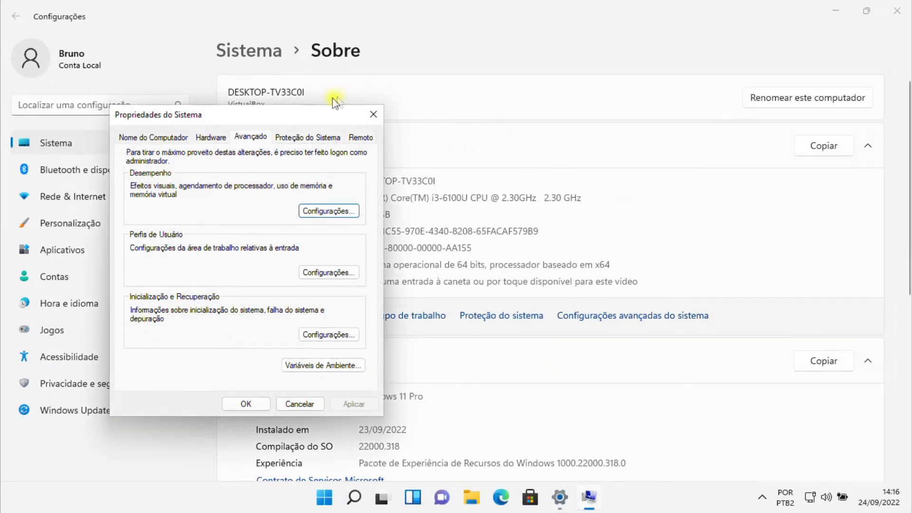
pyautogui.click(307, 137)
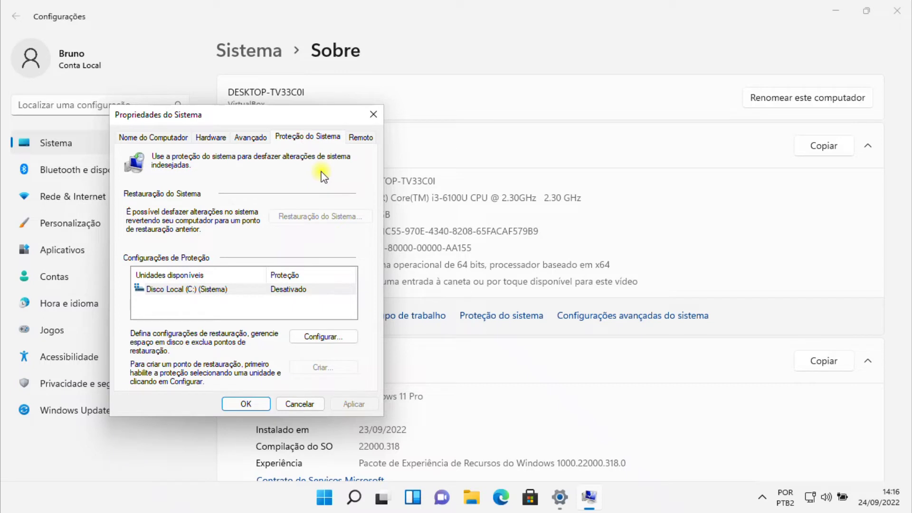
pyautogui.click(249, 138)
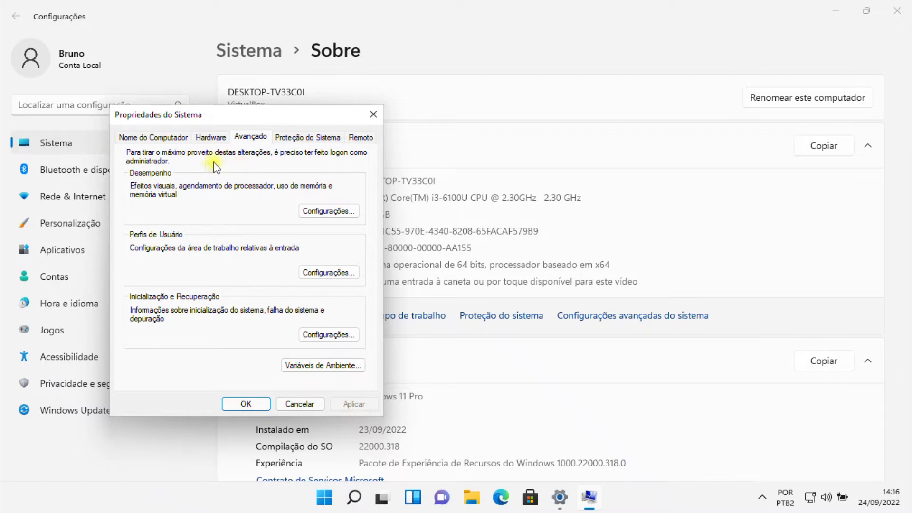
pyautogui.click(324, 211)
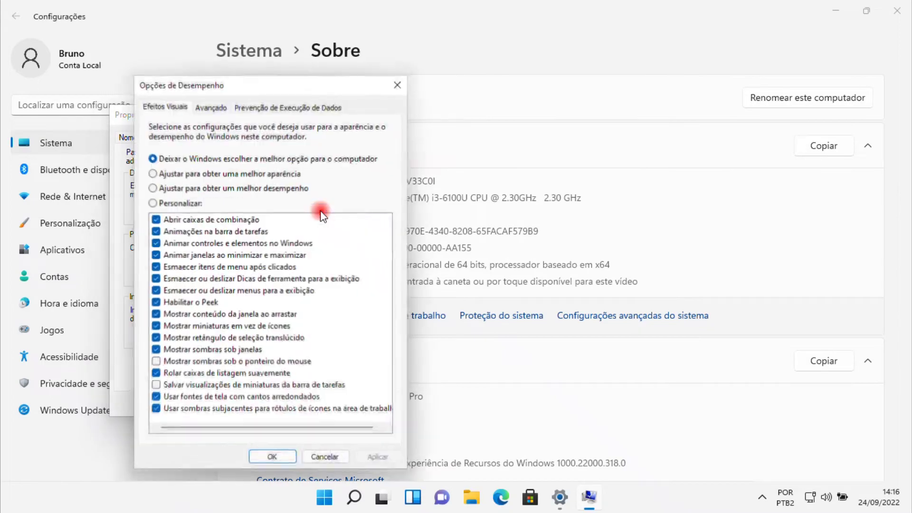
pyautogui.moveTo(300, 87); pyautogui.dragTo(439, 70)
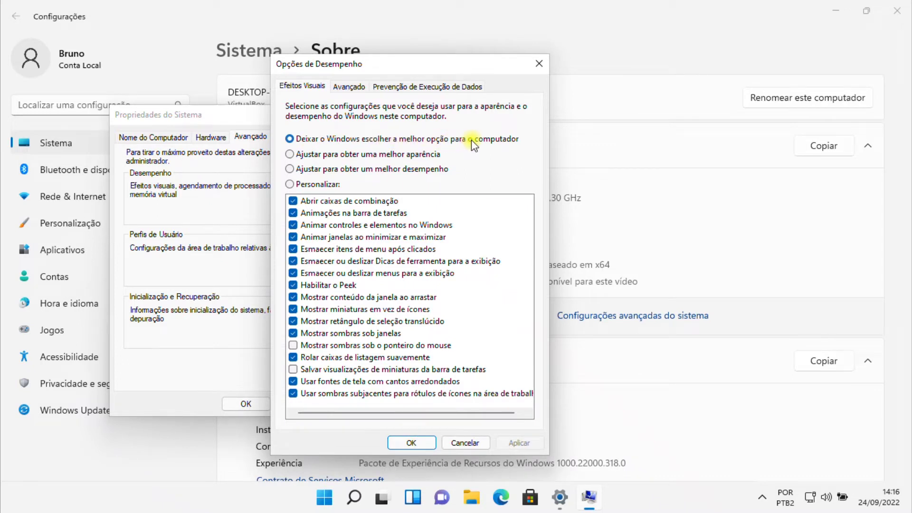
# Step: Set the visual effects to "Ajustar para obter um melhor desempenho", apply the change and close the system settings
pyautogui.click(290, 185)
pyautogui.click(290, 170)
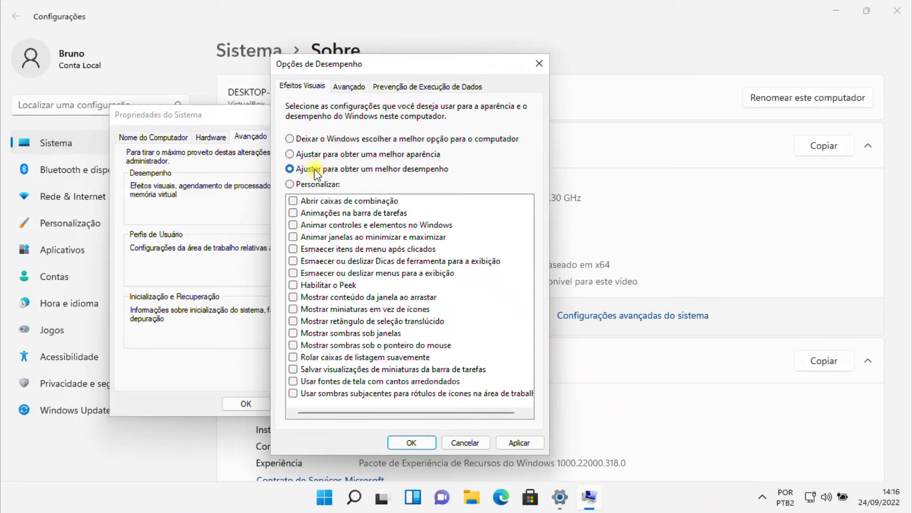
pyautogui.click(523, 441)
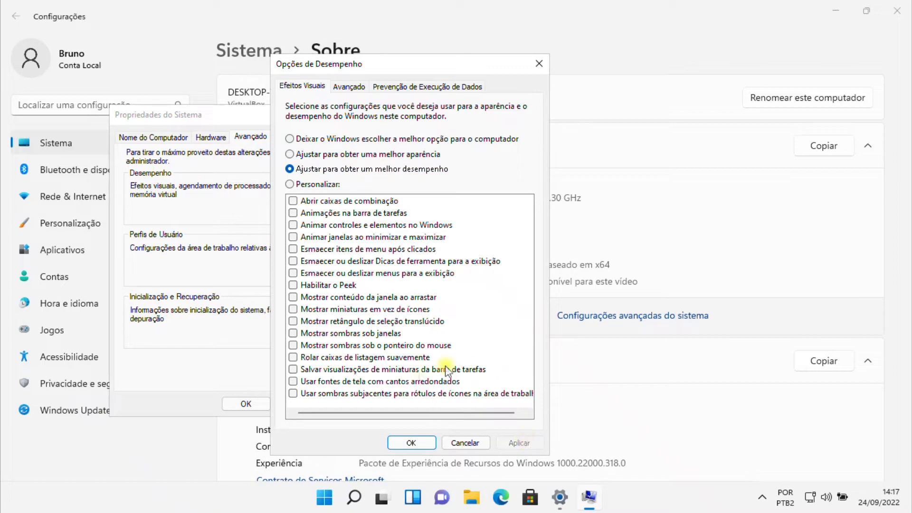
pyautogui.click(409, 443)
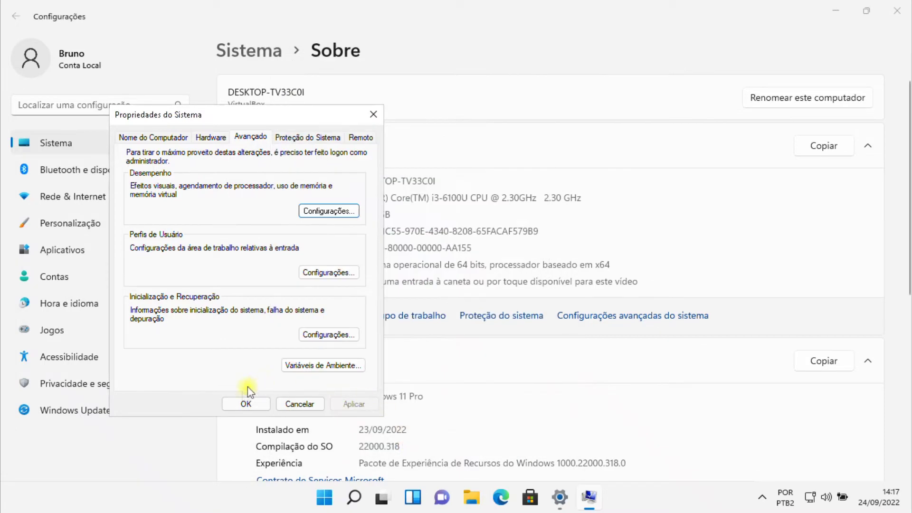
pyautogui.click(245, 404)
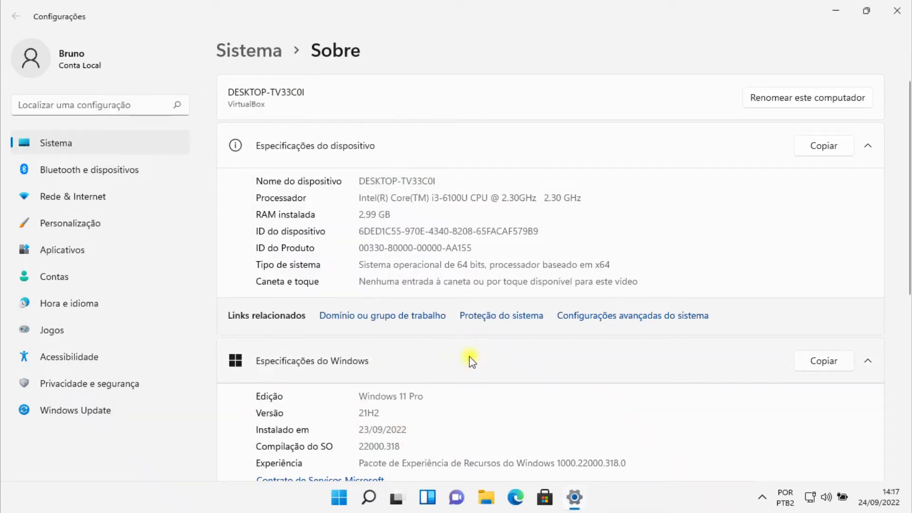
pyautogui.click(893, 19)
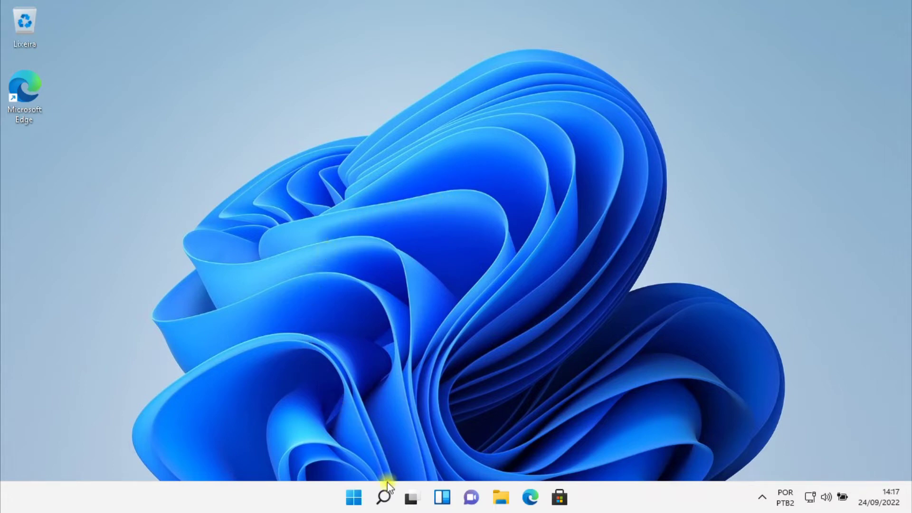
# Step: Search Windows for "Painel" and open Painel de Controle
pyautogui.click(383, 499)
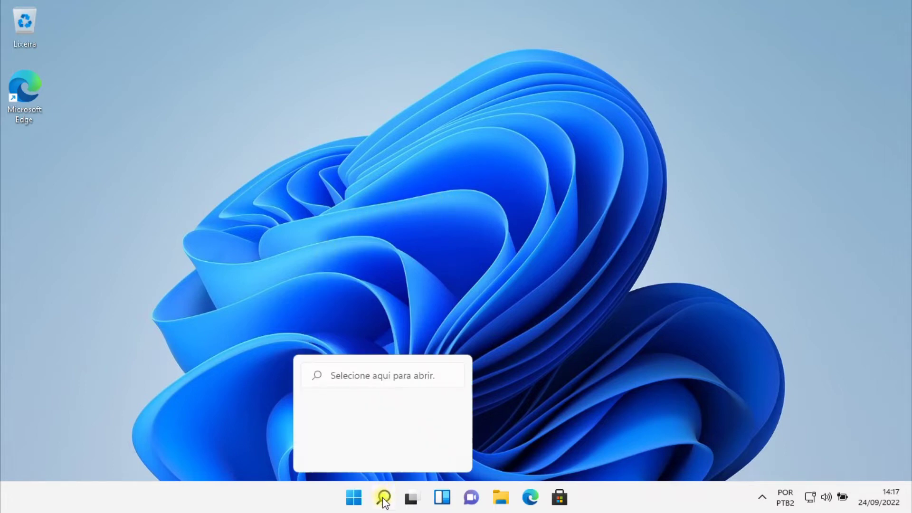
pyautogui.click(384, 499)
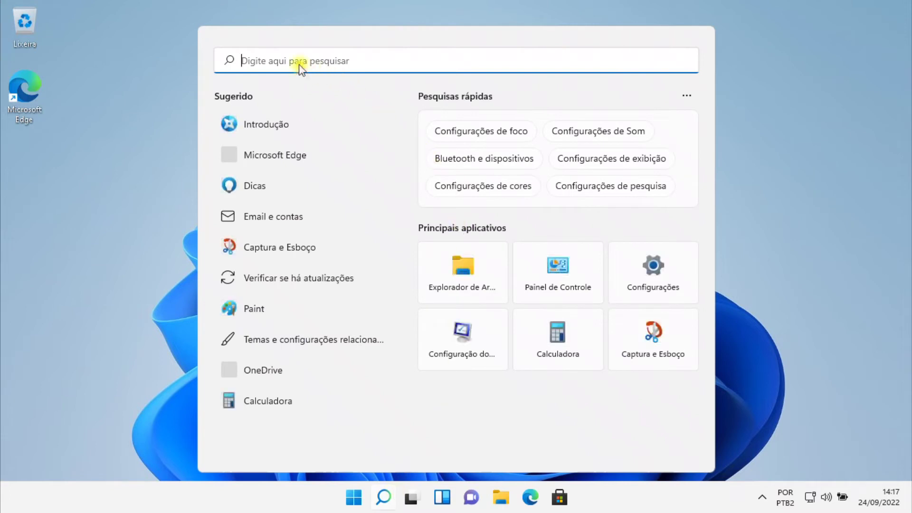
pyautogui.click(286, 60)
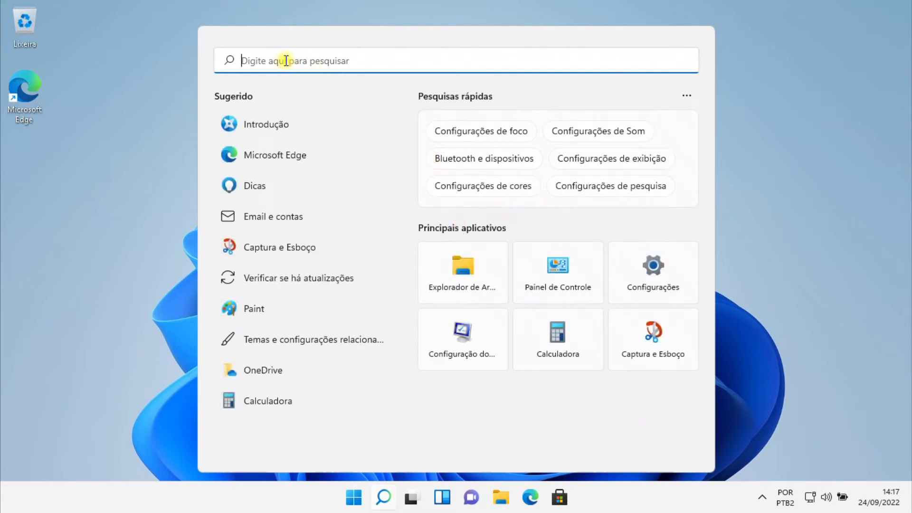
pyautogui.write('P')
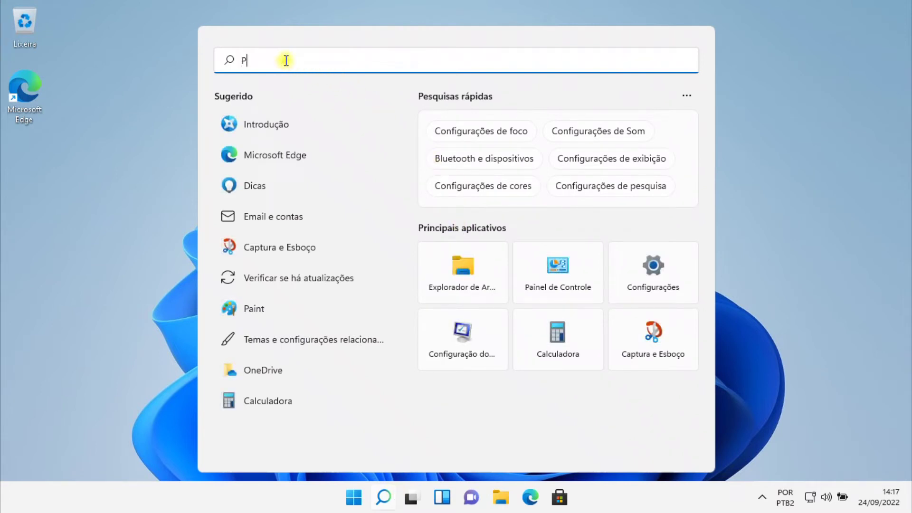
pyautogui.write('ainel')
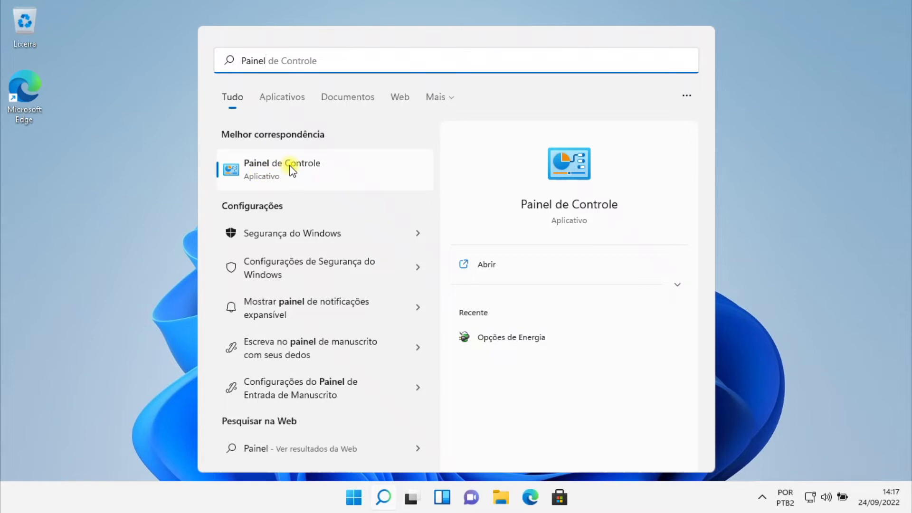
pyautogui.click(274, 174)
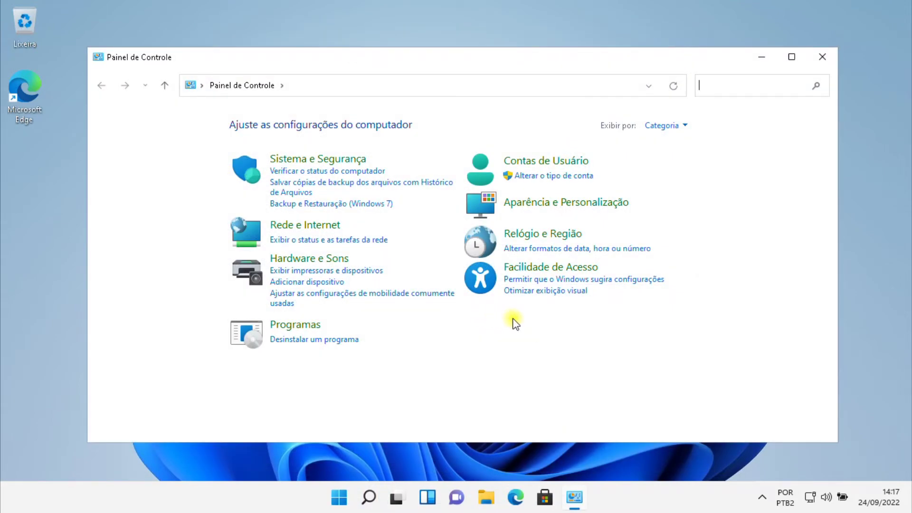
# Step: Start creating a power plan from Opções de Energia under Sistema e Segurança
pyautogui.click(325, 160)
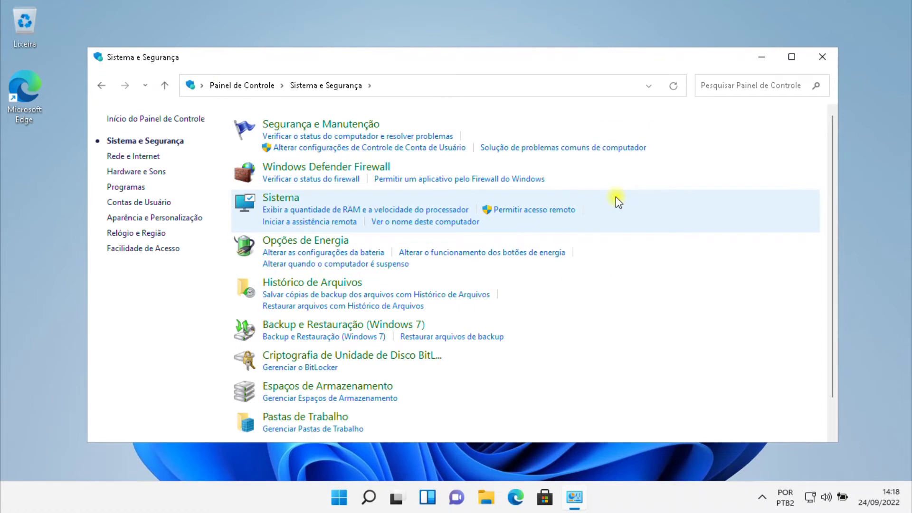
pyautogui.click(792, 57)
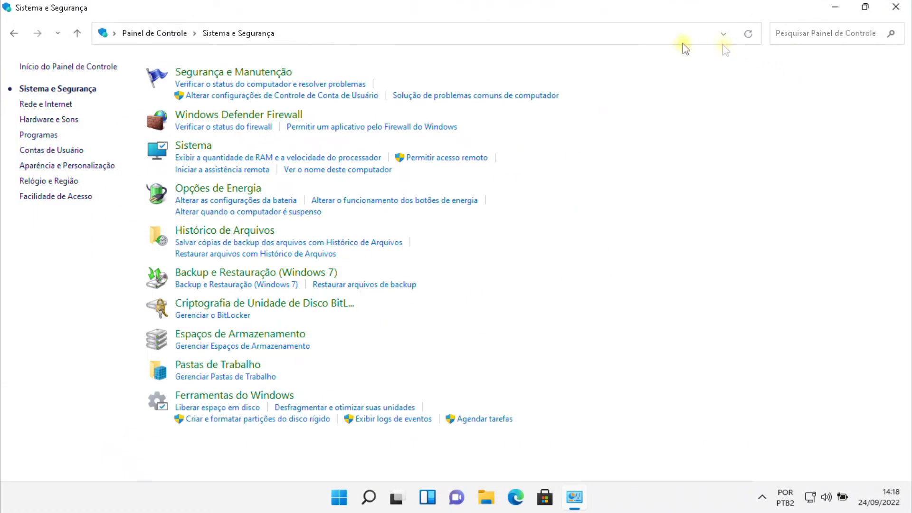
pyautogui.click(238, 189)
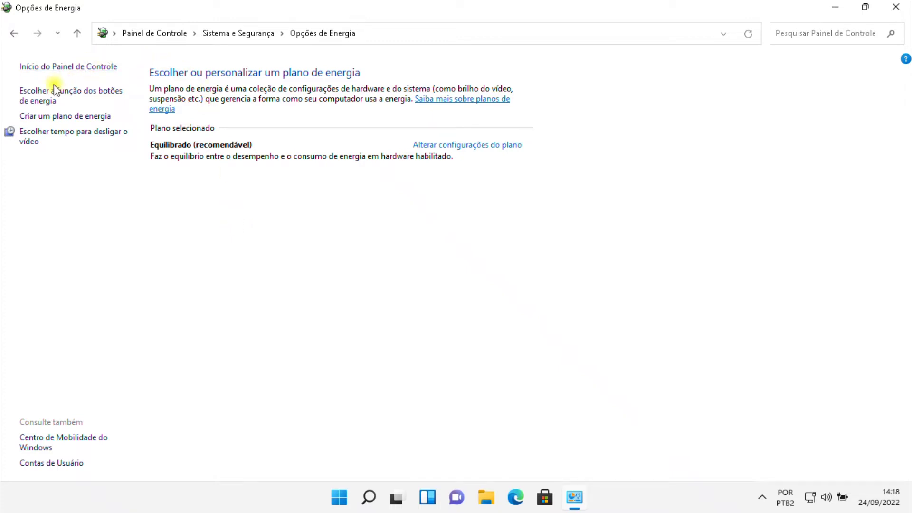
pyautogui.click(72, 119)
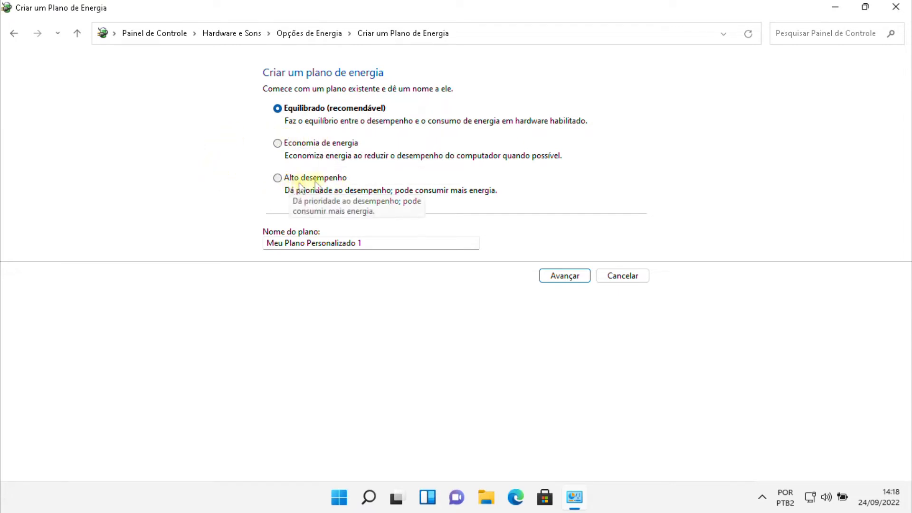
# Step: Base the new power plan on Alto desempenho, name it MAXIMO and continue to its settings
pyautogui.click(278, 178)
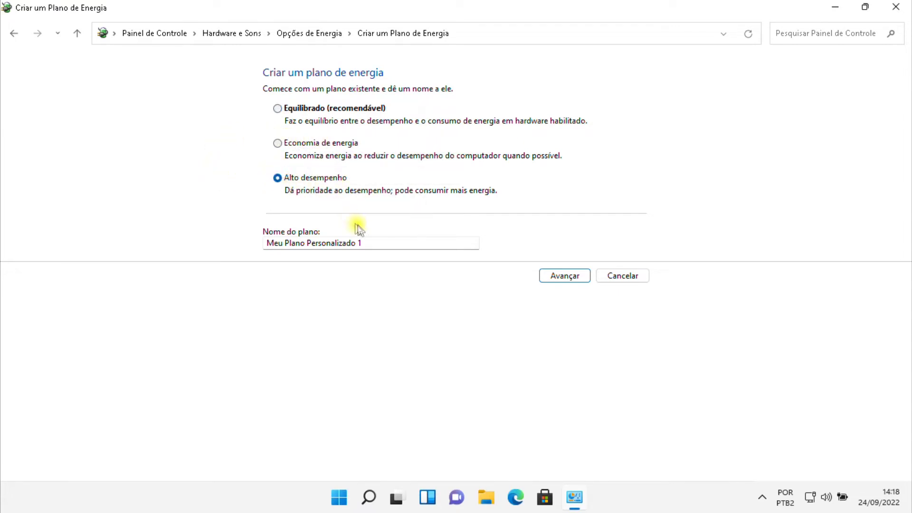
pyautogui.moveTo(244, 240); pyautogui.dragTo(383, 250)
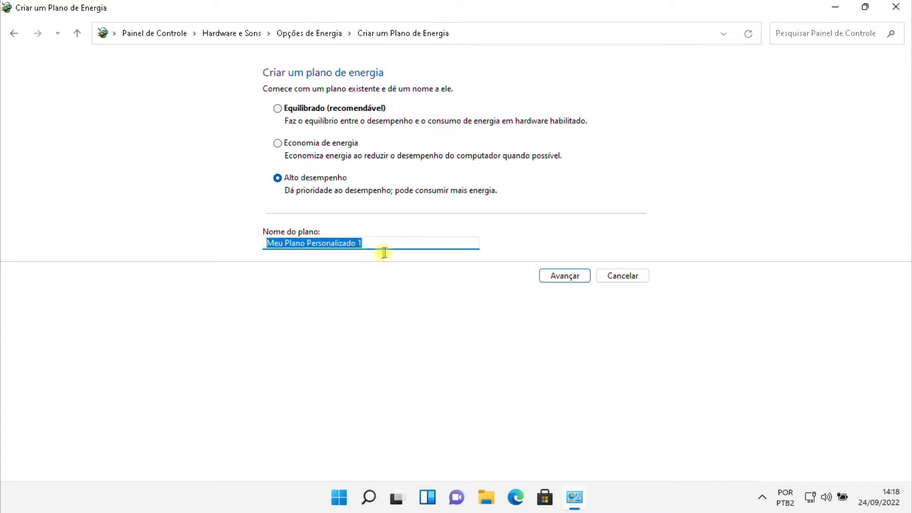
pyautogui.write('MAXIMO')
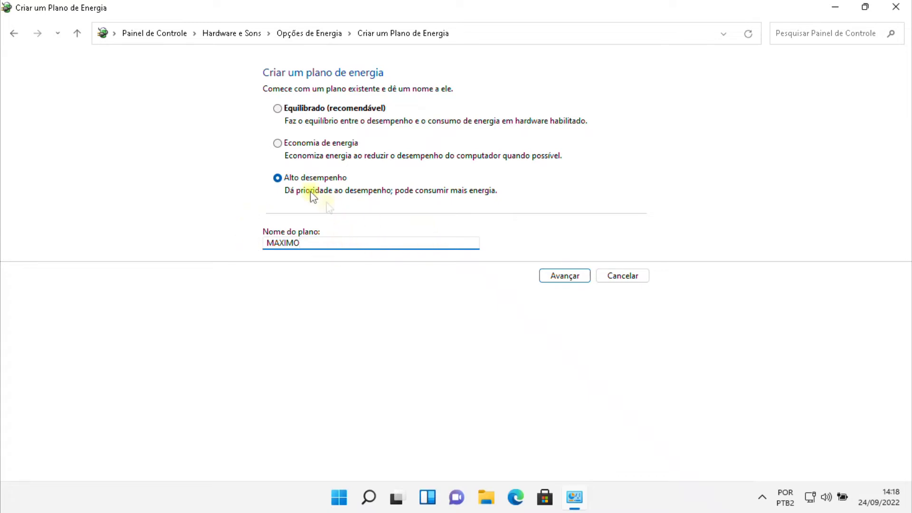
pyautogui.click(278, 177)
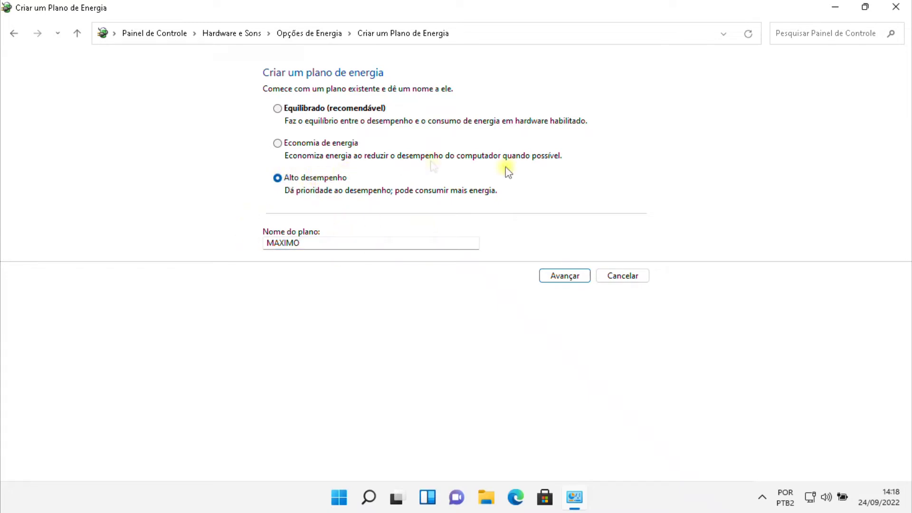
pyautogui.click(566, 277)
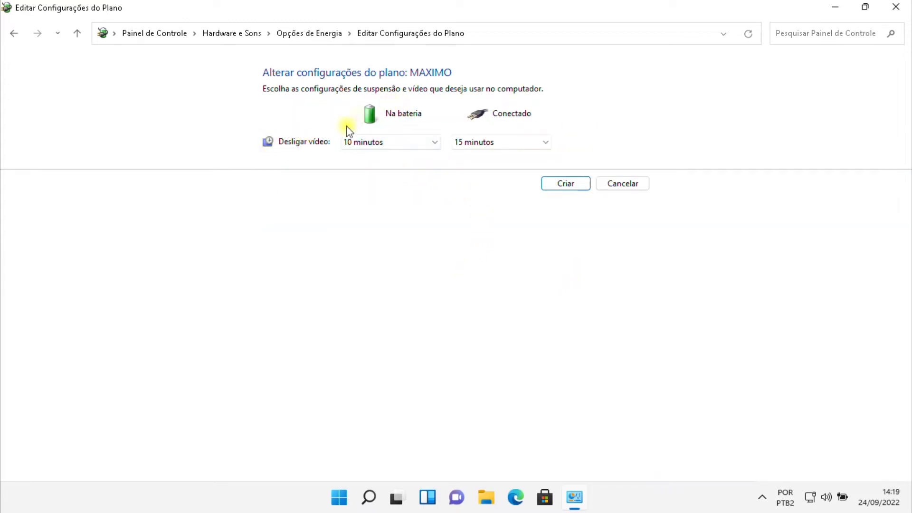
# Step: Set Desligar vídeo to Nunca both on battery and plugged in, create the MAXIMO plan and close the power options
pyautogui.click(427, 141)
pyautogui.click(363, 307)
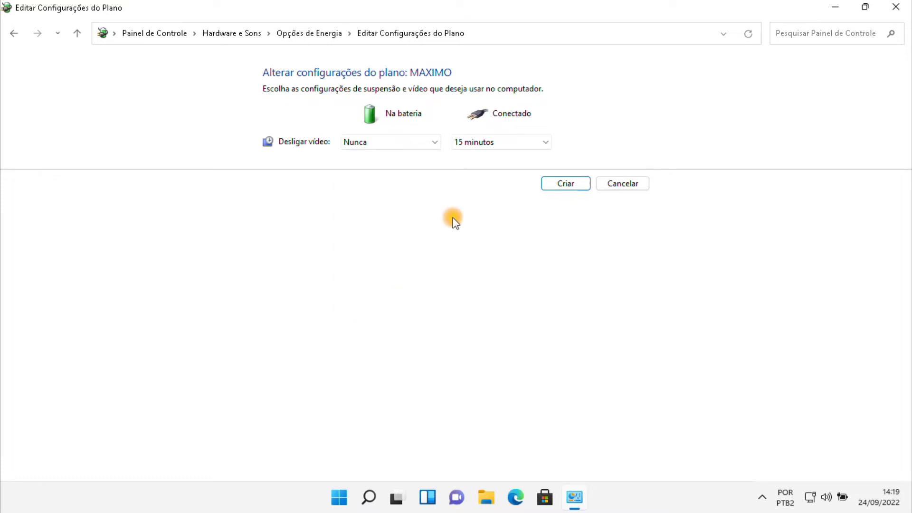
pyautogui.click(516, 141)
pyautogui.click(474, 306)
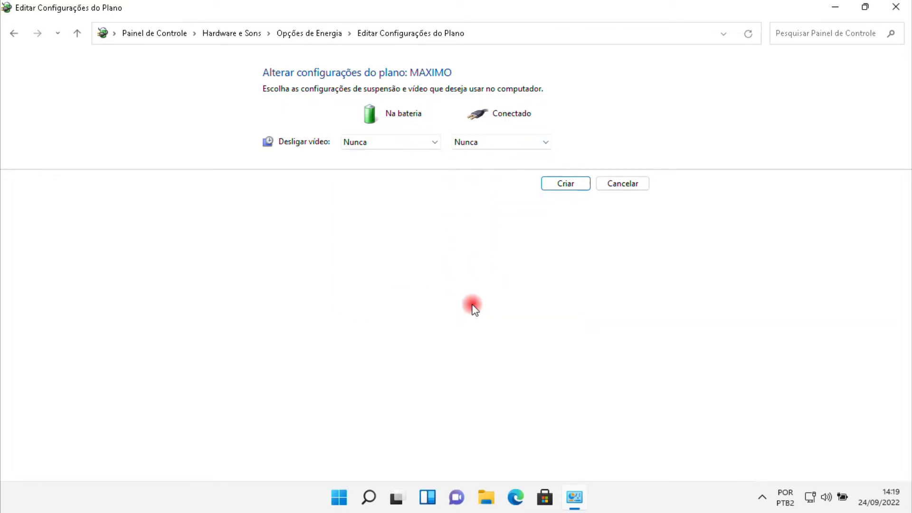
pyautogui.click(562, 184)
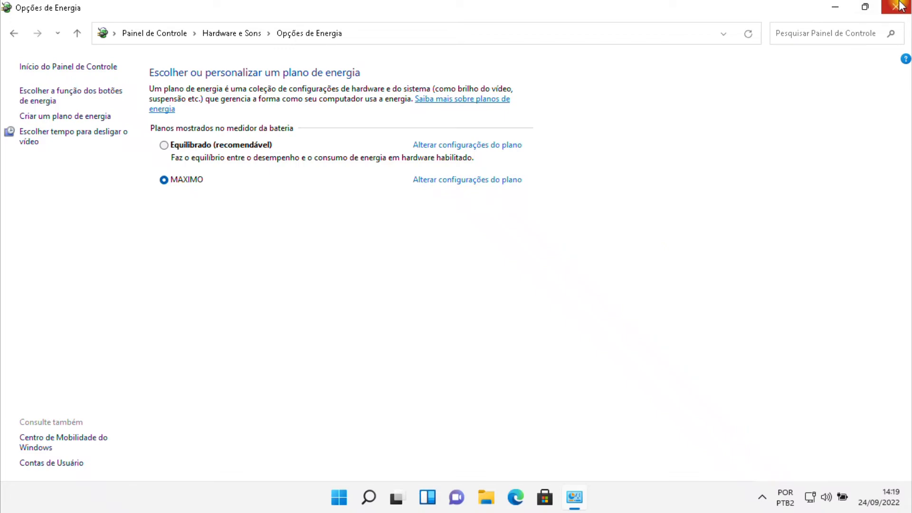
pyautogui.click(896, 6)
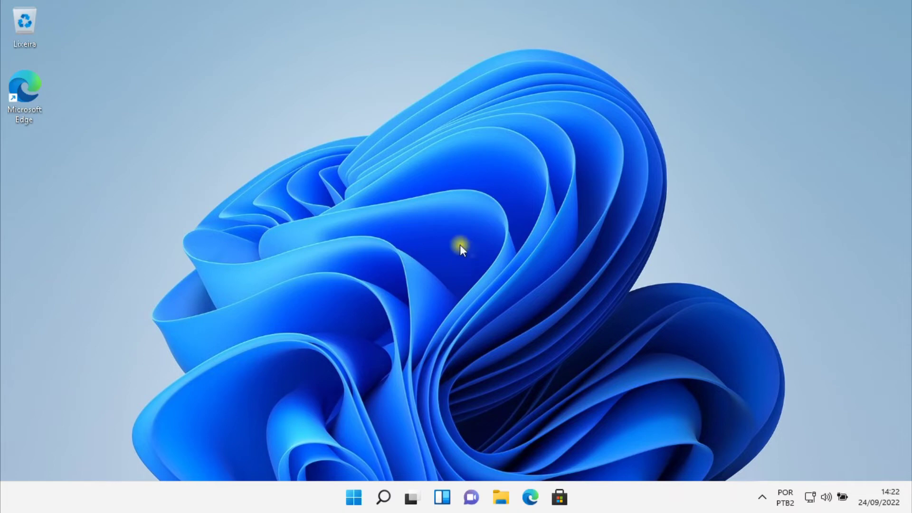
# Step: Search Windows for "msconfig" and open Configuração do Sistema
pyautogui.click(385, 498)
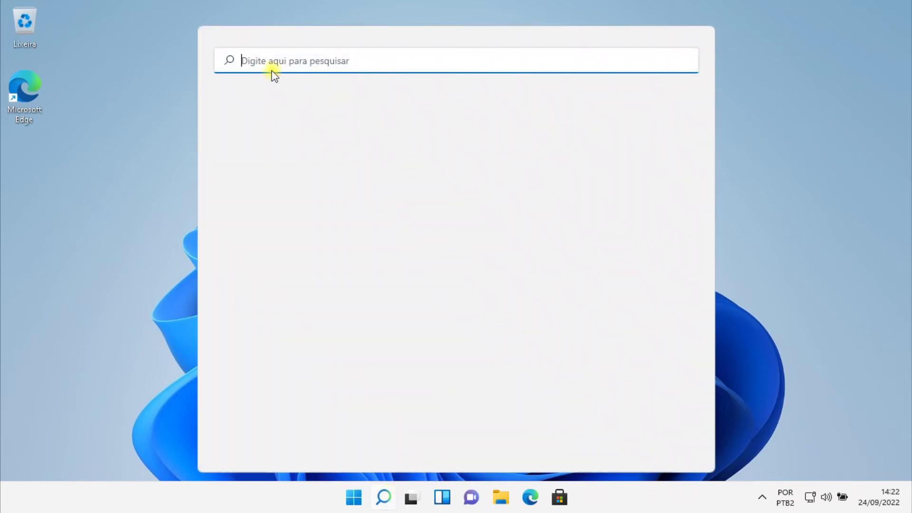
pyautogui.click(256, 61)
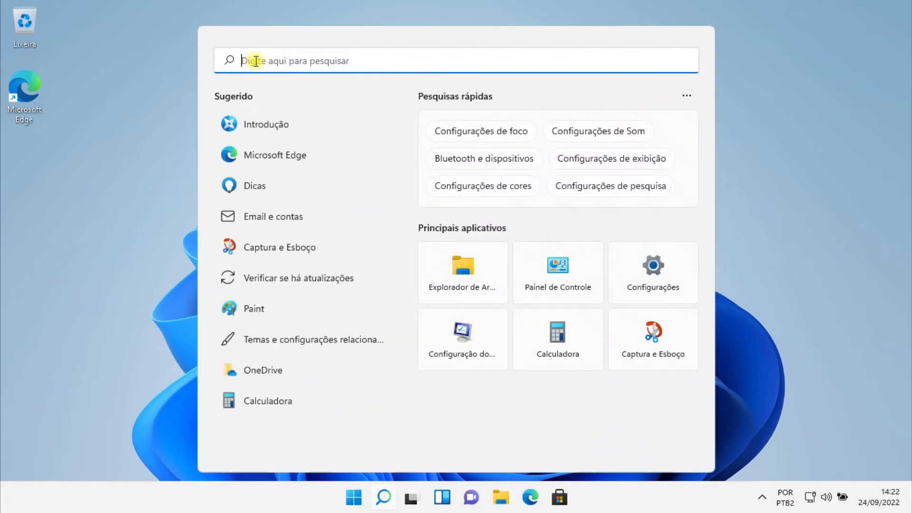
pyautogui.write('msconfig')
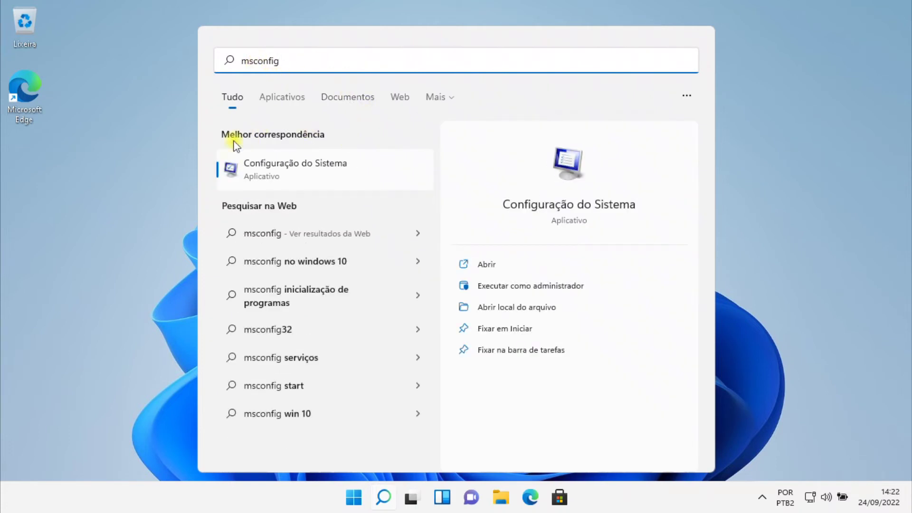
pyautogui.click(292, 172)
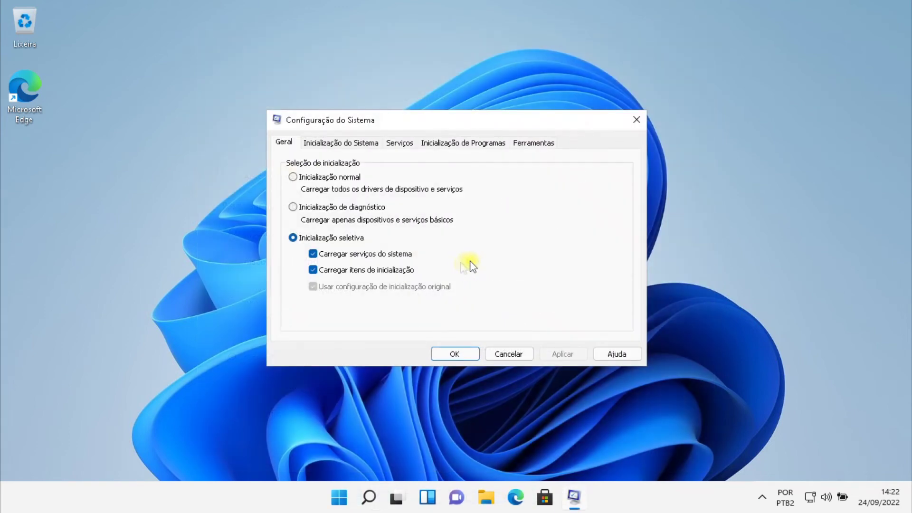
# Step: In the advanced boot options for Windows 11, enable Número de processadores, set it to 2 and accept
pyautogui.click(336, 142)
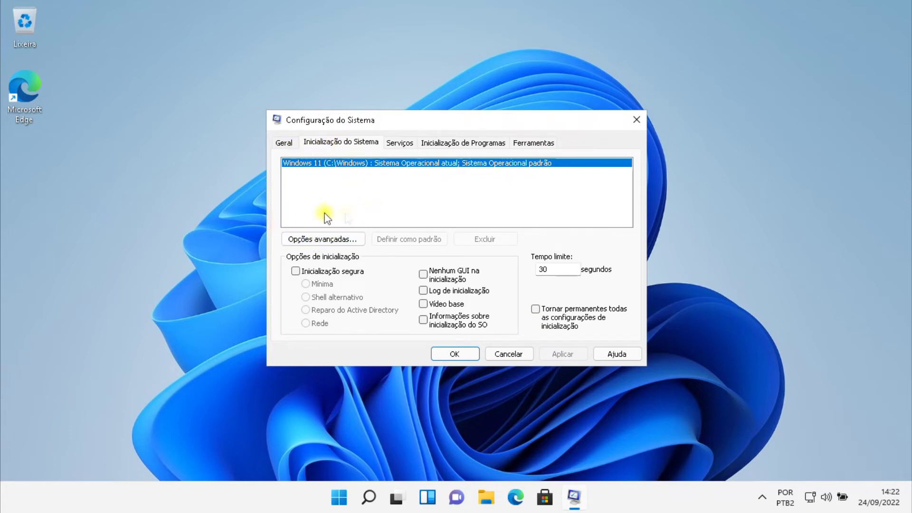
pyautogui.click(320, 239)
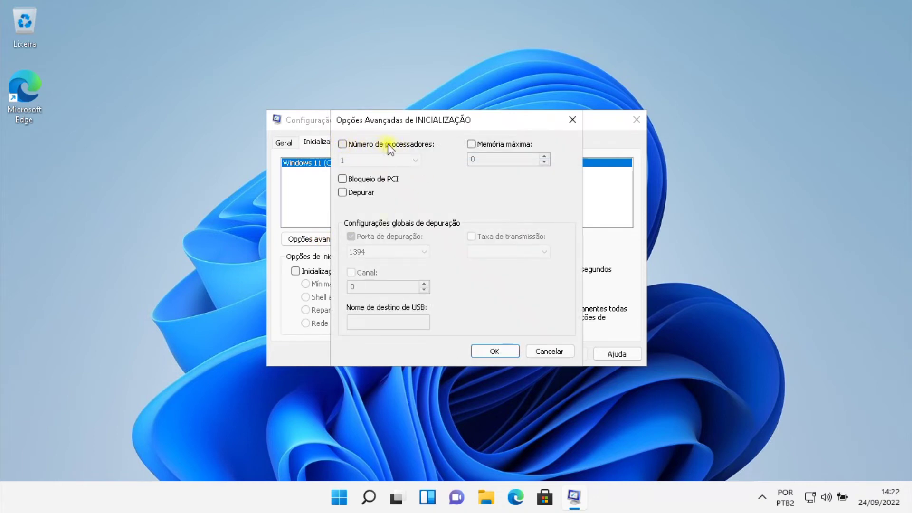
pyautogui.click(342, 144)
pyautogui.click(417, 160)
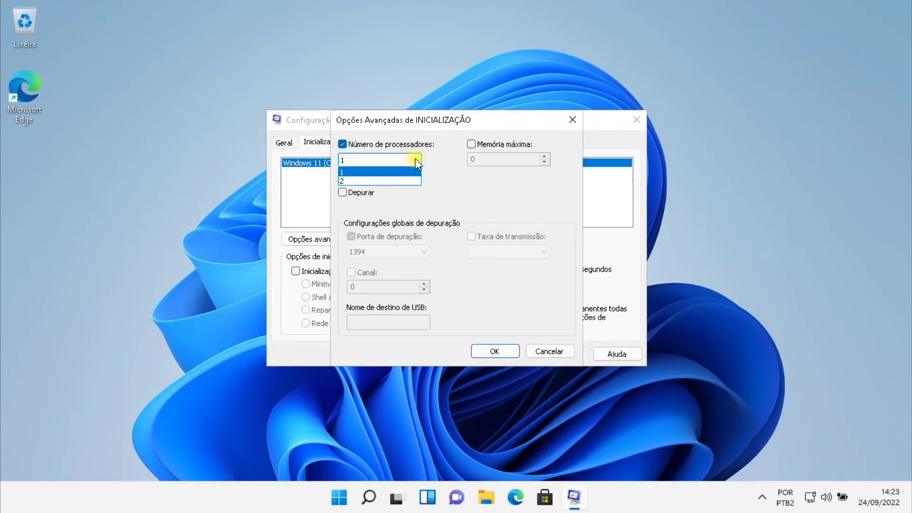
pyautogui.click(404, 181)
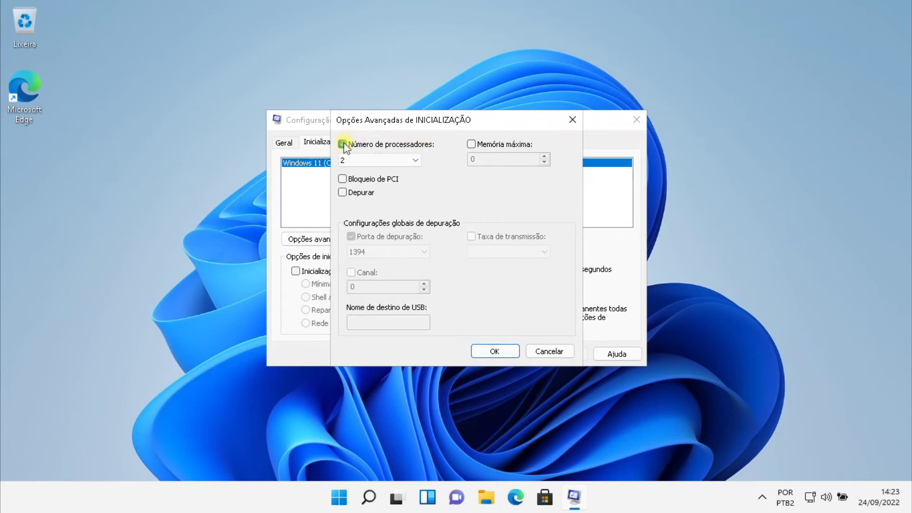
pyautogui.click(416, 161)
pyautogui.click(416, 161)
pyautogui.click(418, 162)
pyautogui.click(491, 352)
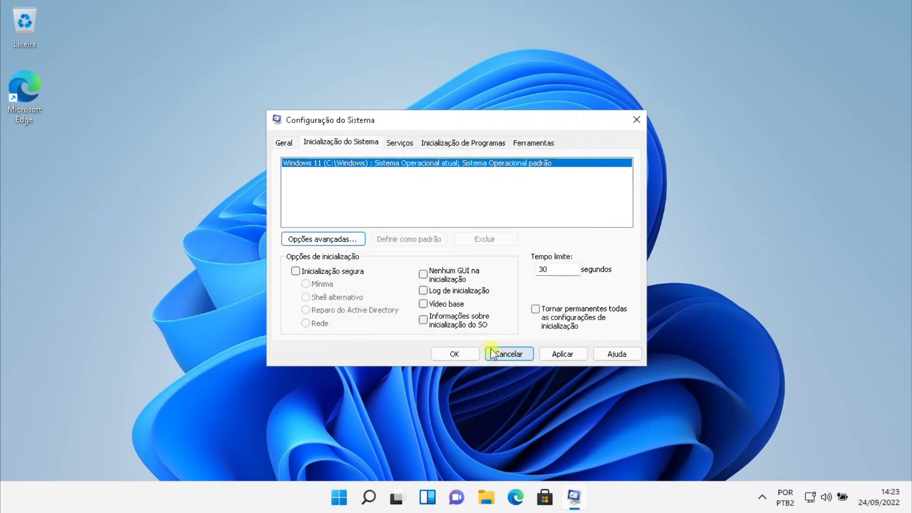
# Step: Apply the boot configuration and exit Configuração do Sistema without restarting the computer
pyautogui.click(566, 354)
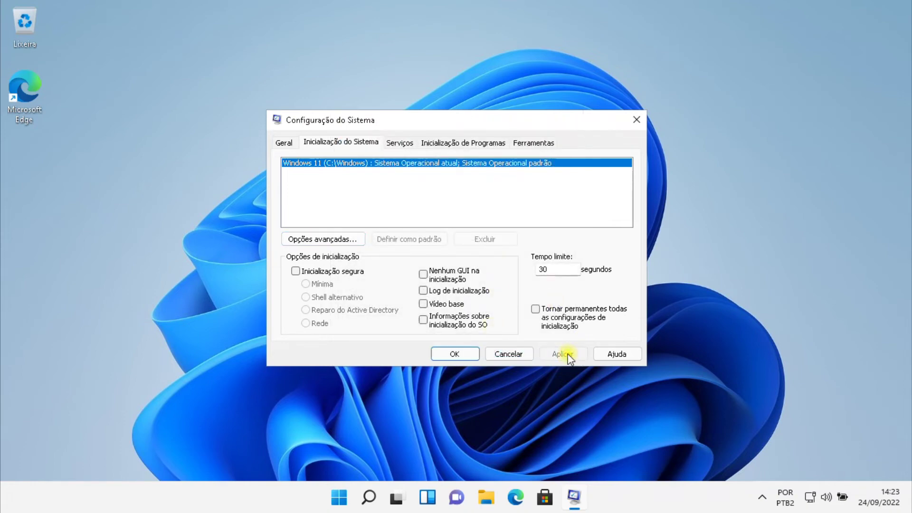
pyautogui.click(453, 354)
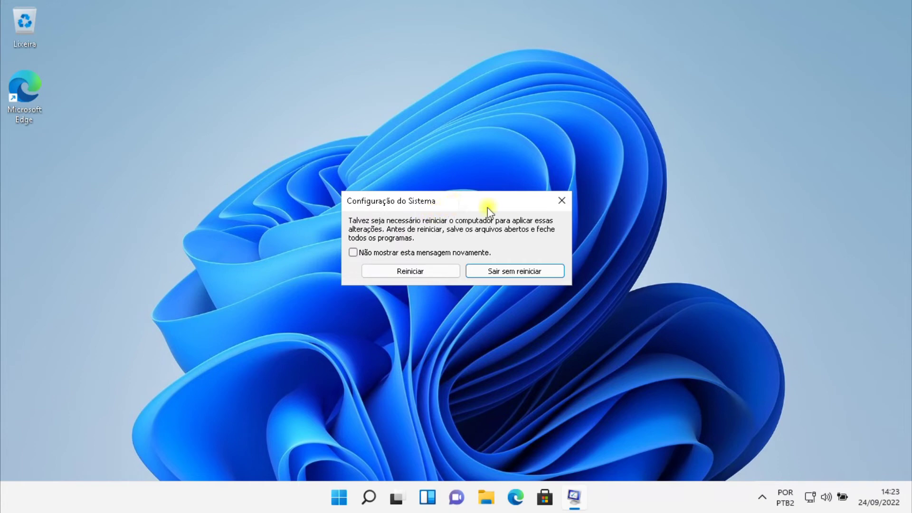
pyautogui.click(509, 273)
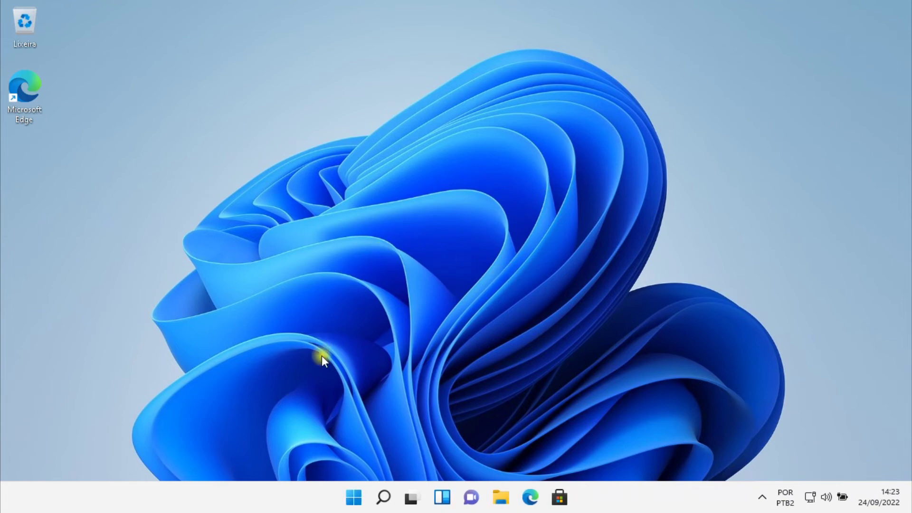
# Step: Open Gerenciador de Tarefas and disable Cortana among the startup programs
pyautogui.rightClick(354, 500)
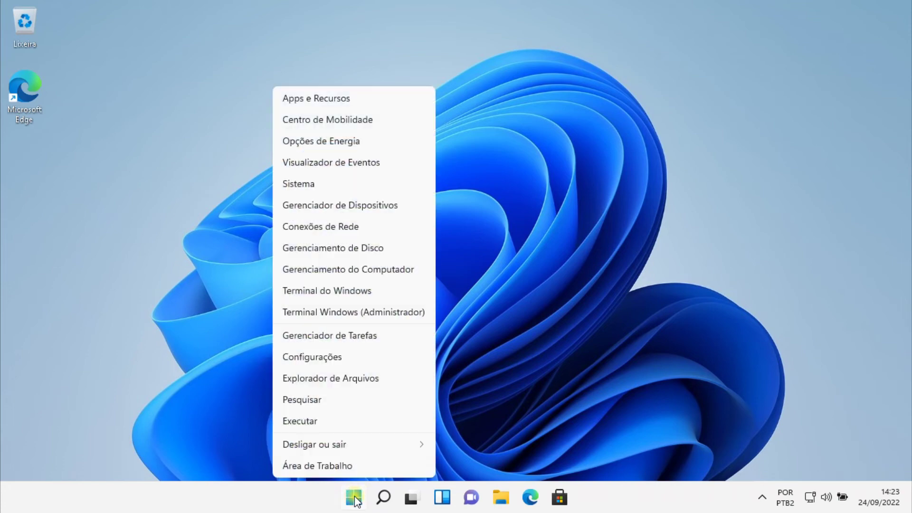
pyautogui.click(353, 338)
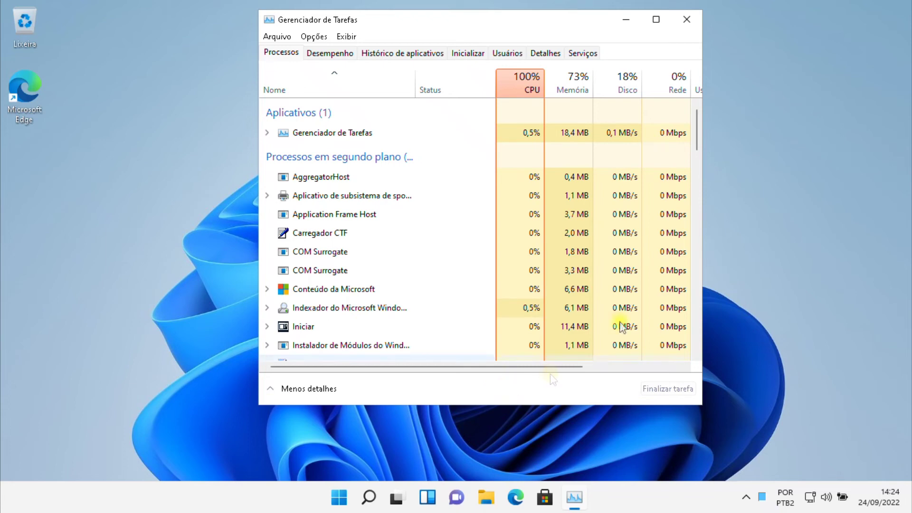
pyautogui.click(468, 53)
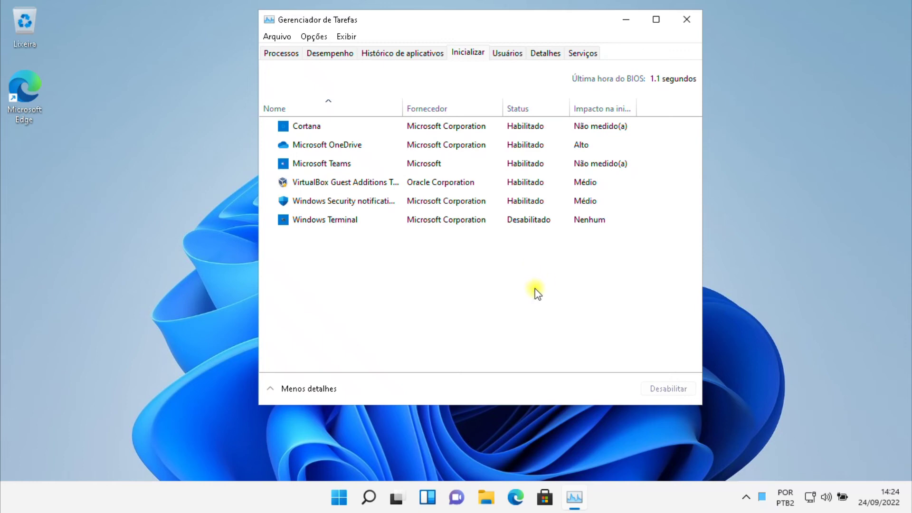
pyautogui.click(460, 129)
pyautogui.rightClick(457, 127)
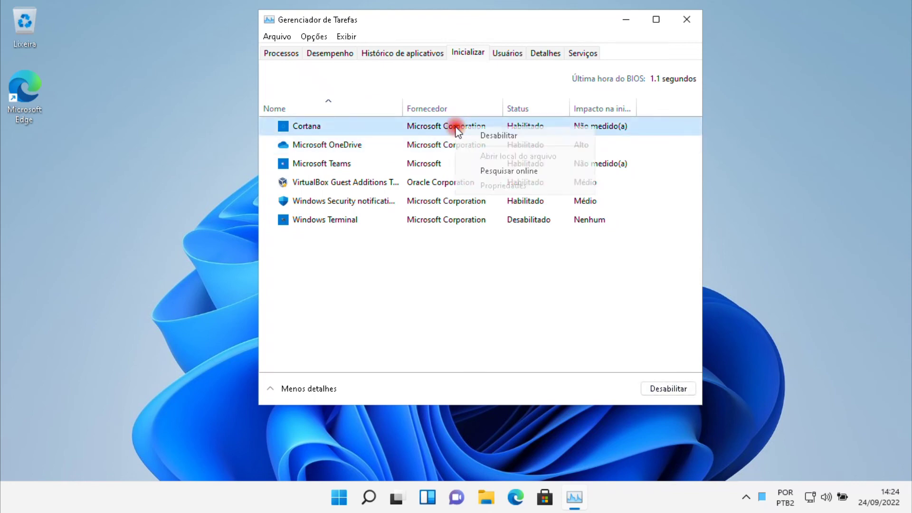
pyautogui.click(491, 137)
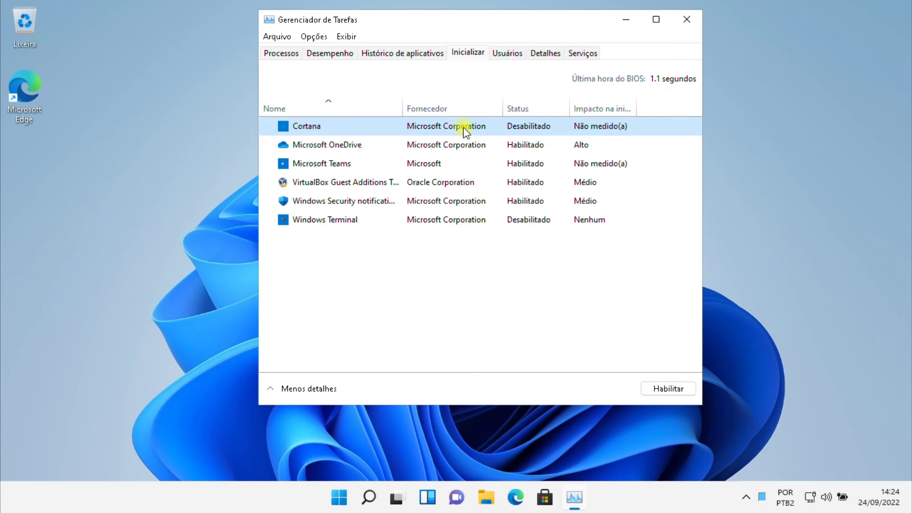
# Step: Disable Microsoft OneDrive at startup and close Gerenciador de Tarefas
pyautogui.click(335, 146)
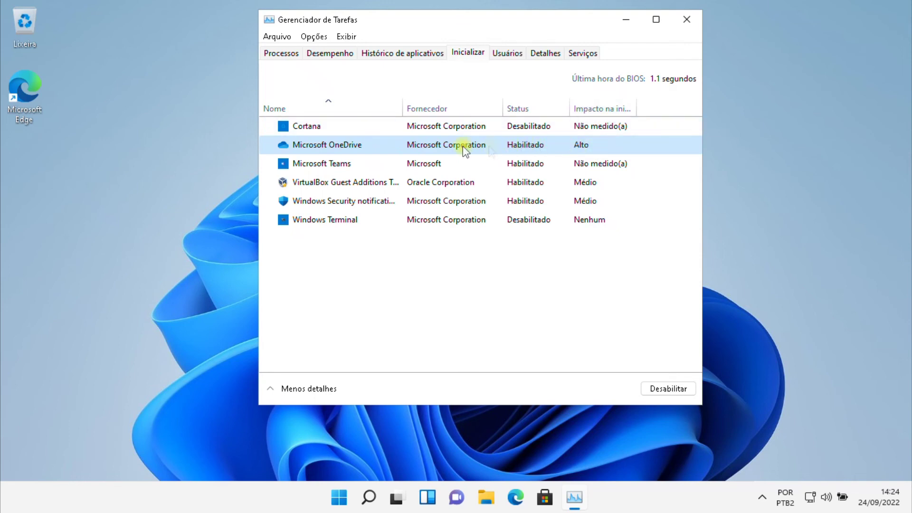
pyautogui.rightClick(432, 145)
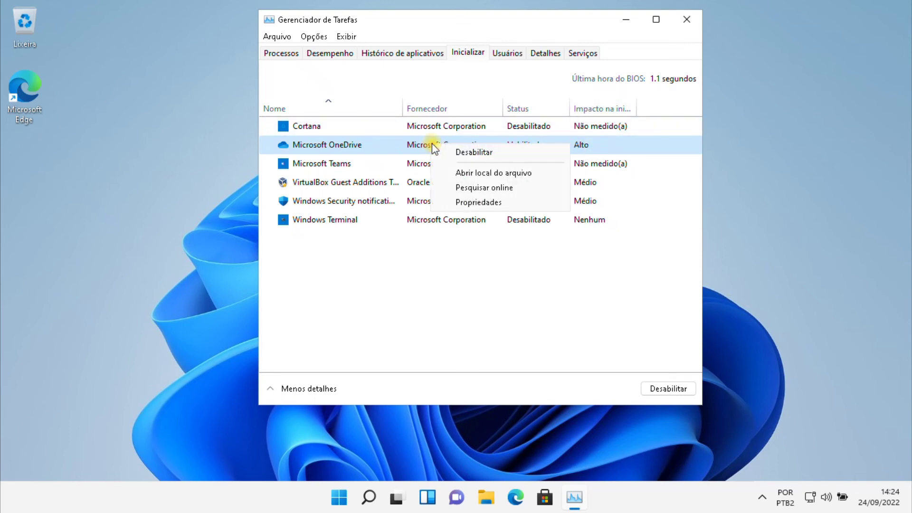
pyautogui.click(482, 153)
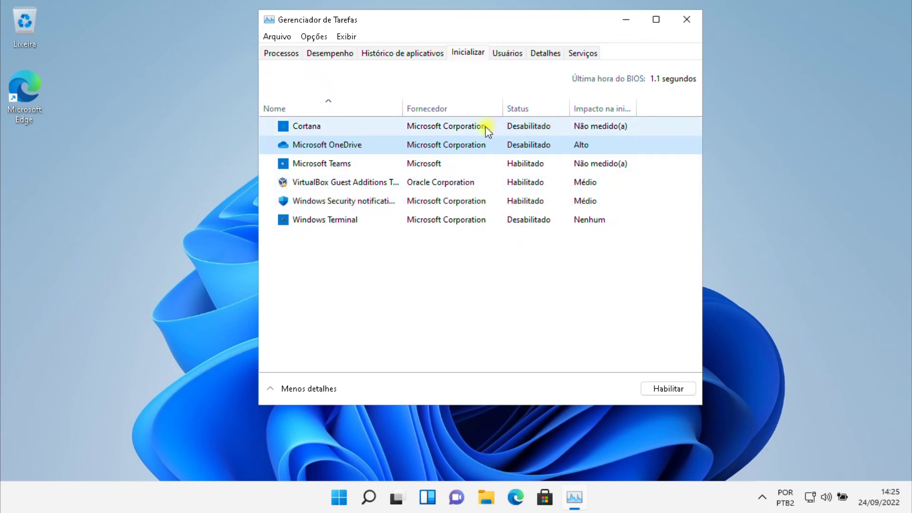
pyautogui.click(685, 25)
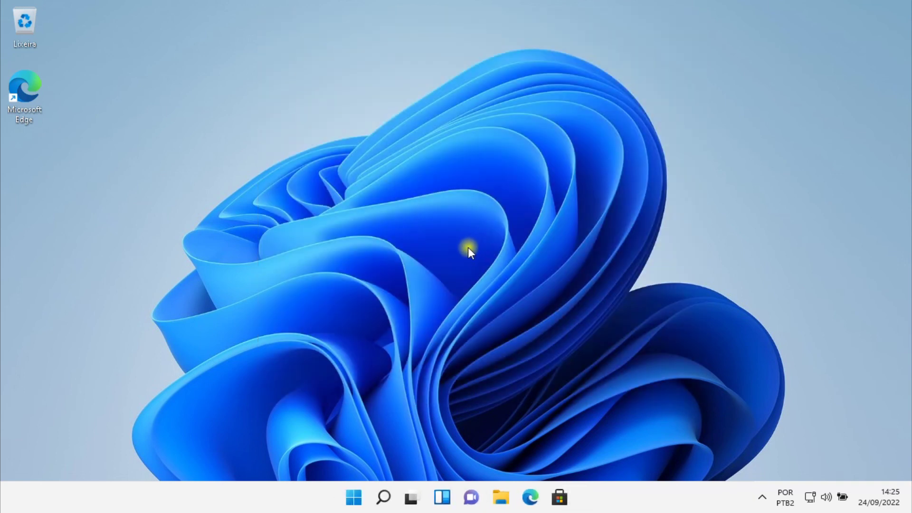